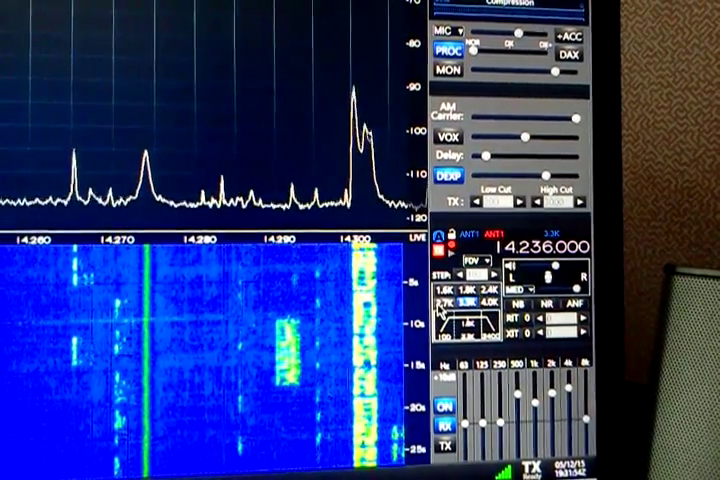
Select the 2.7K receive filter preset on the 14.236 MHz slice.
left_click(441, 303)
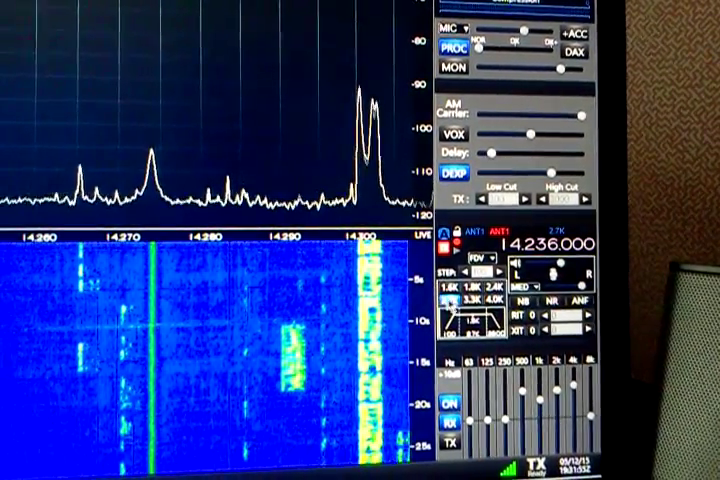